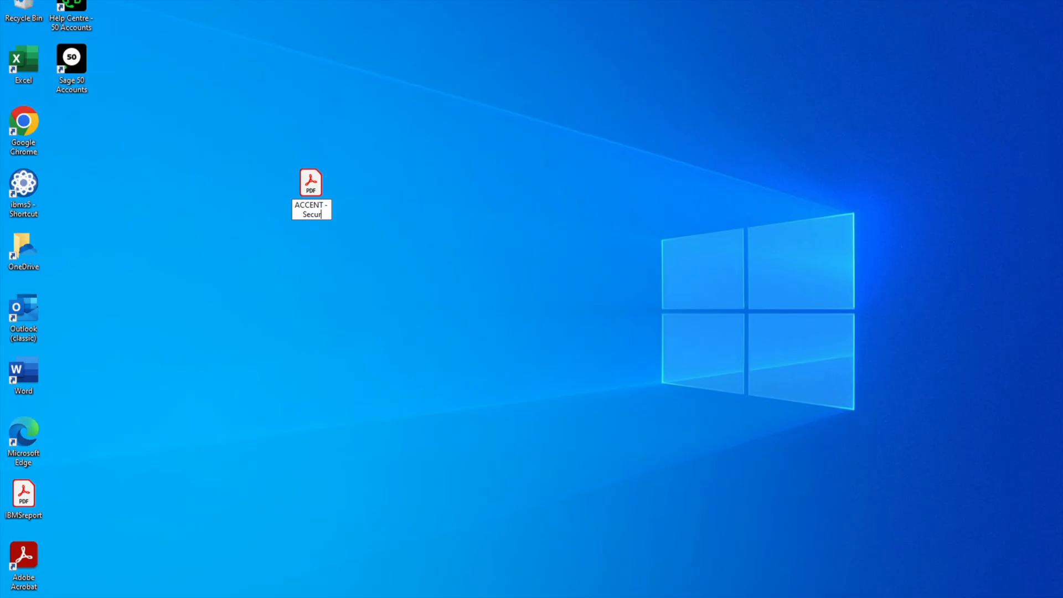
Step: Rename the PDF on the desktop as "ACCENT - Security Gate House Repair - 07.10.2025"
{"action": "type", "text": "te House Re"}
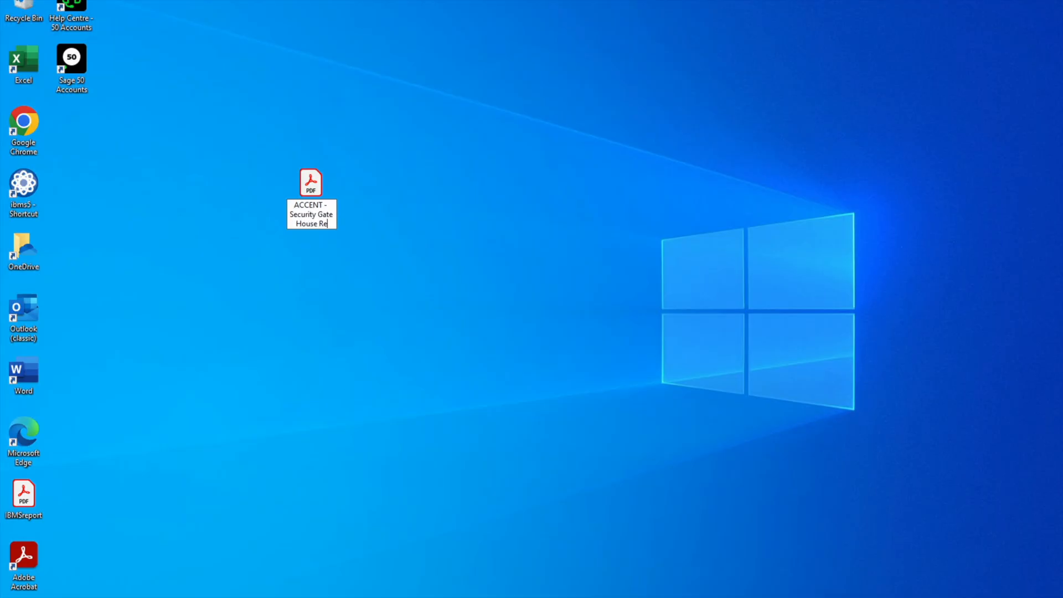
{"action": "type", "text": "pair - 0"}
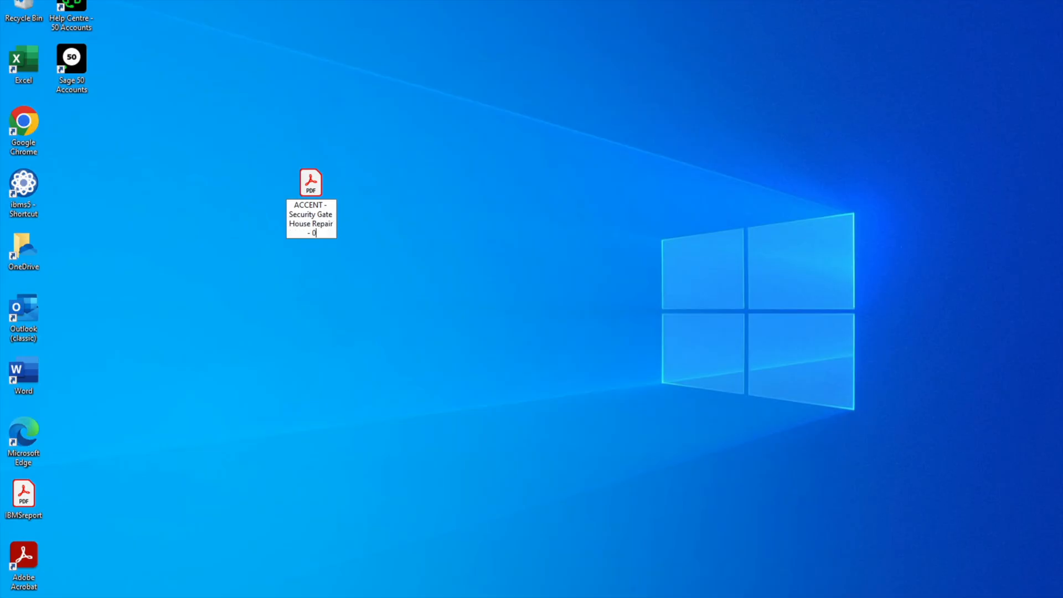
{"action": "type", "text": "7.10.2025"}
{"action": "key", "text": "Return"}
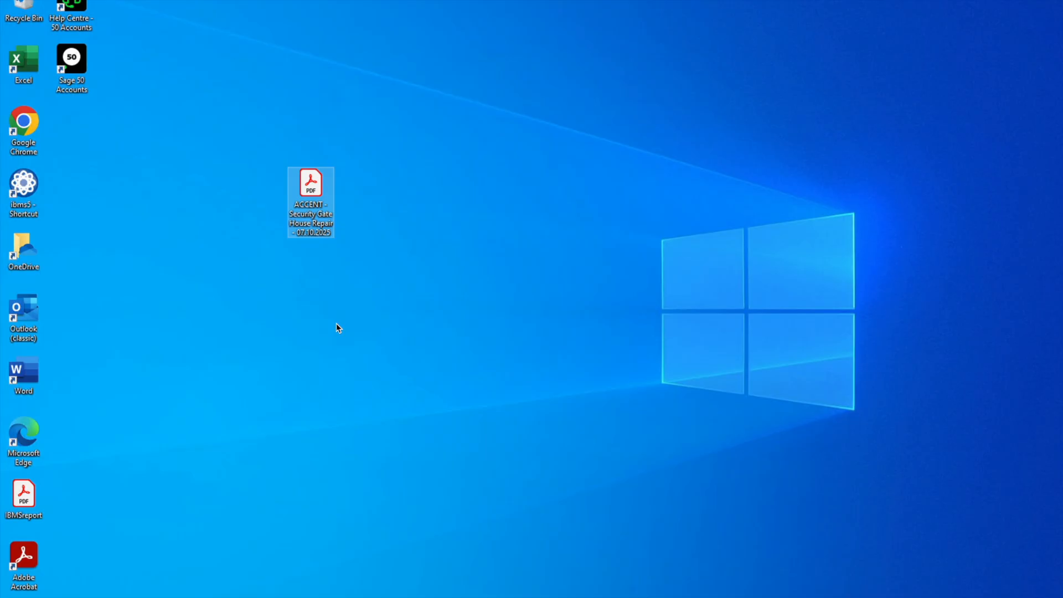
Step: Reposition the renamed PDF icon beside the desktop shortcuts
{"action": "right_click", "coordinate": [313, 188]}
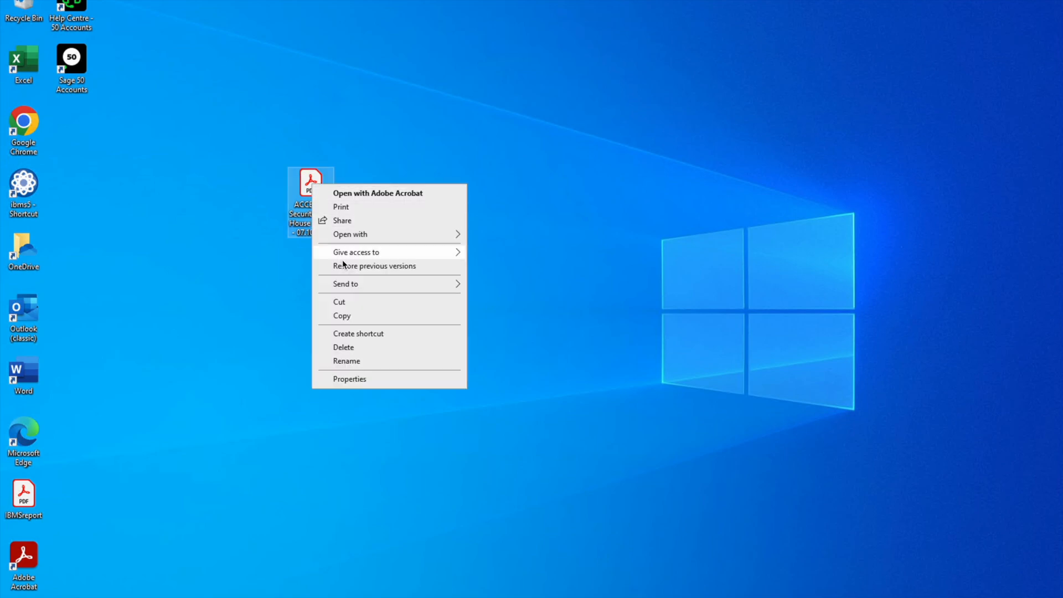
{"action": "left_click", "coordinate": [345, 208]}
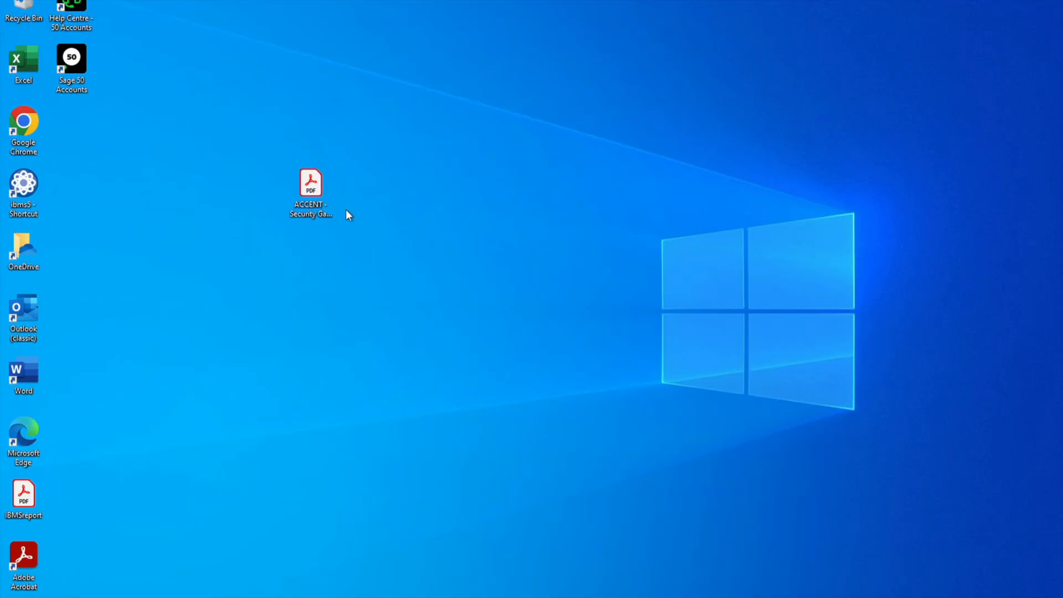
{"action": "right_click", "coordinate": [317, 190]}
{"action": "left_click", "coordinate": [340, 211]}
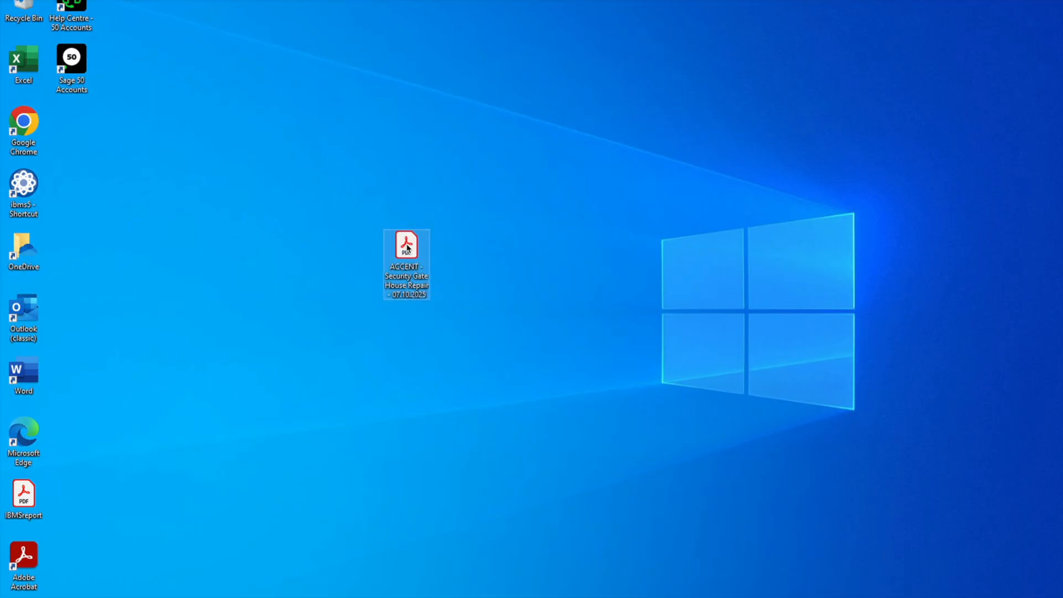
{"action": "double_click", "coordinate": [407, 245]}
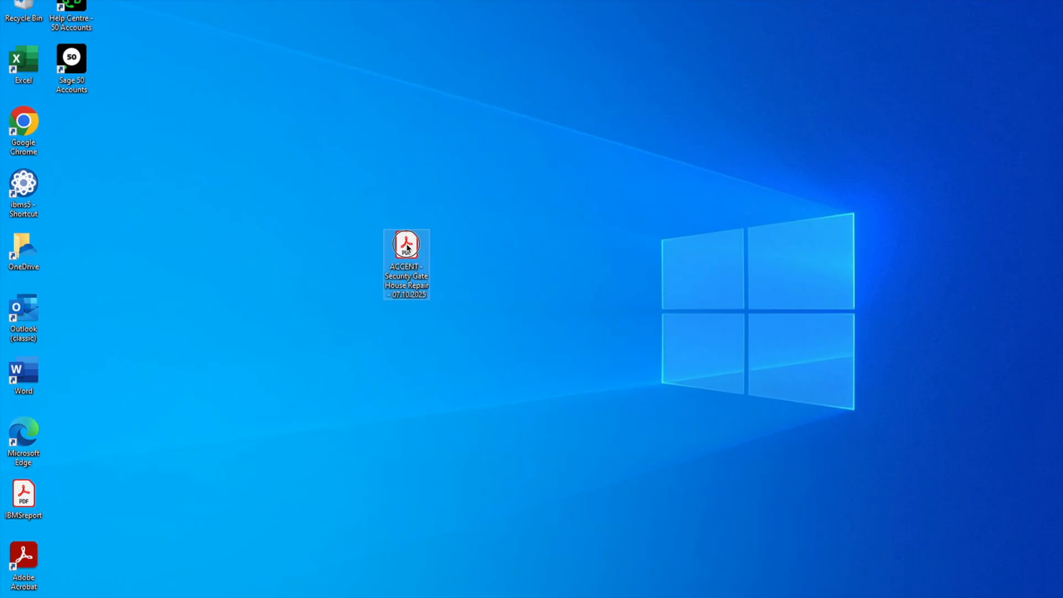
{"action": "left_click_drag", "start_coordinate": [408, 248], "coordinate": [72, 125]}
Step: Open the Contracts folder on Calibre Shared (S:) and search it for westside
{"action": "key", "text": "super+e"}
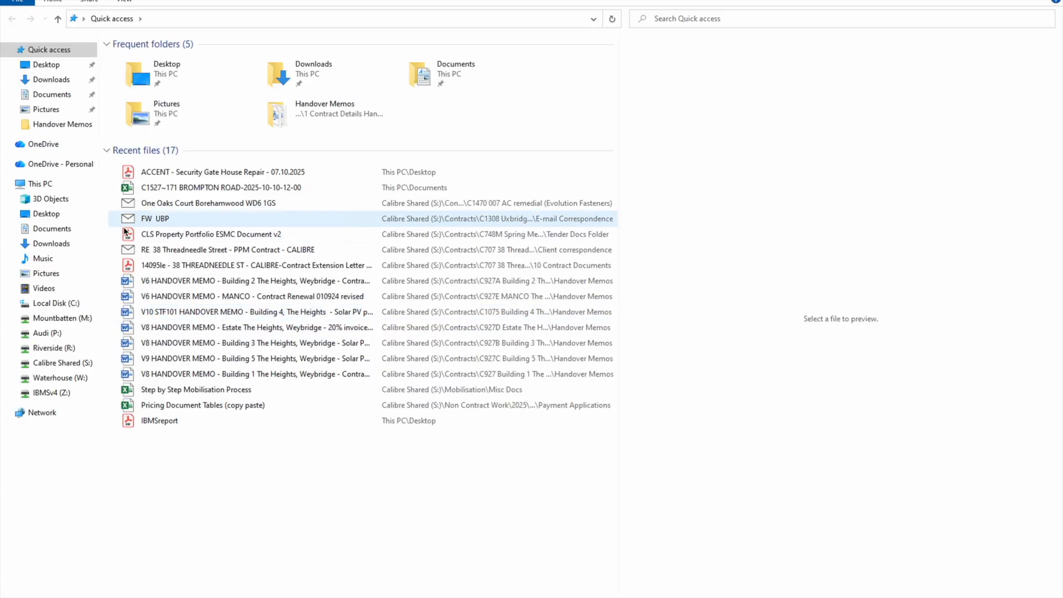
{"action": "left_click", "coordinate": [56, 365]}
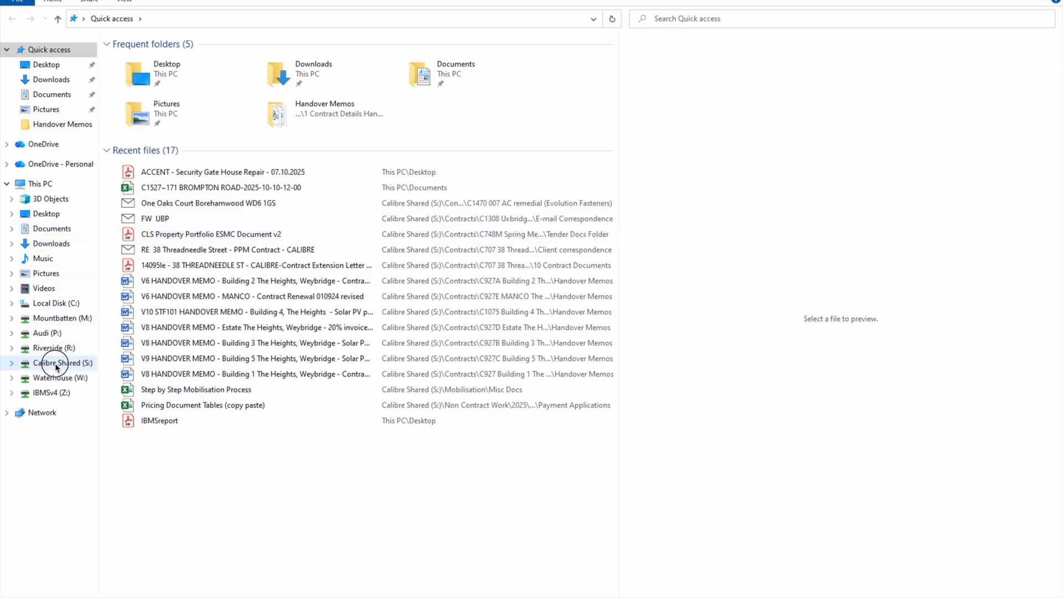
{"action": "left_click", "coordinate": [139, 203]}
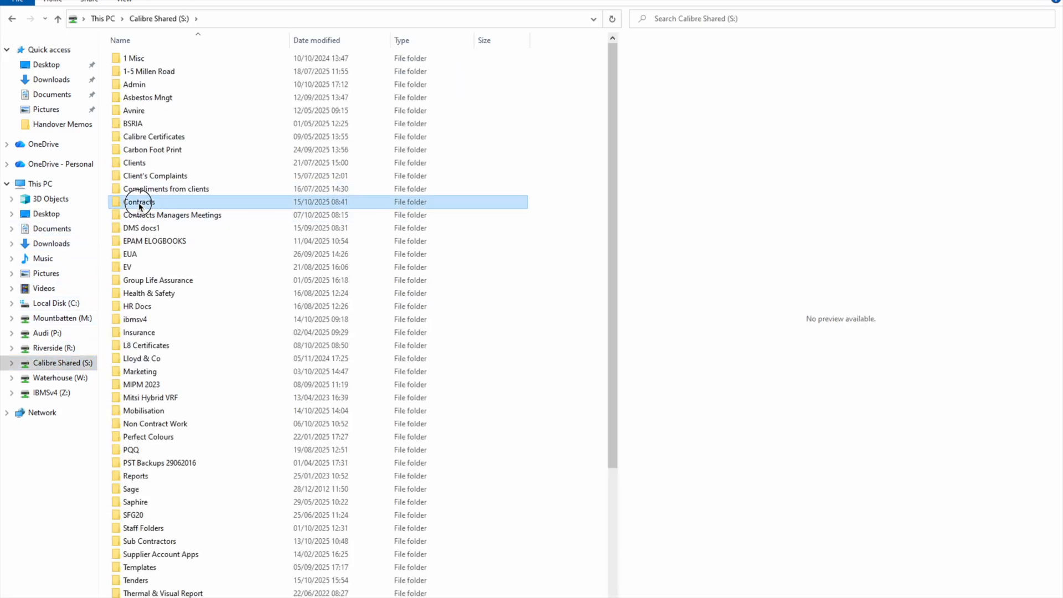
{"action": "double_click", "coordinate": [138, 203]}
{"action": "left_click", "coordinate": [709, 20]}
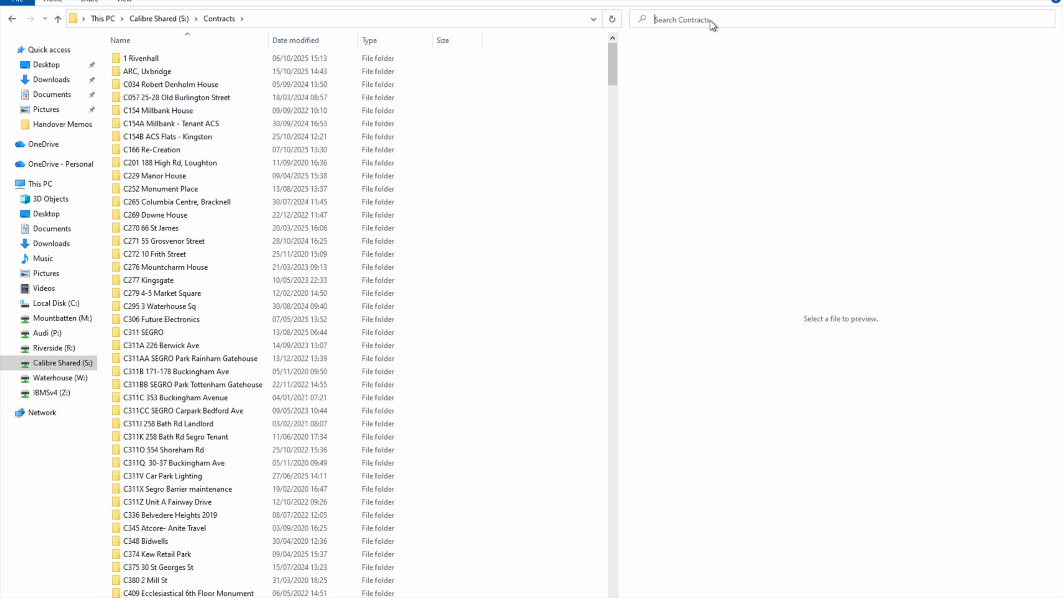
{"action": "type", "text": "west"}
{"action": "key", "text": "Down"}
{"action": "key", "text": "Return"}
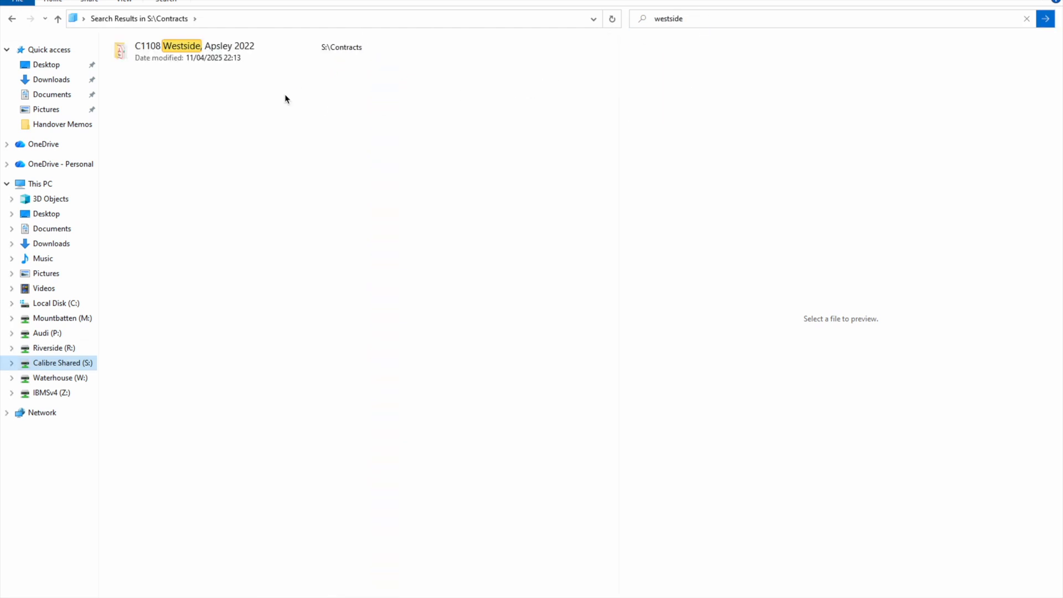
Step: Open C1108 Westside, Apsley 2022, then 9 SubContractors, 2025 and the ACCENT folder
{"action": "double_click", "coordinate": [213, 49]}
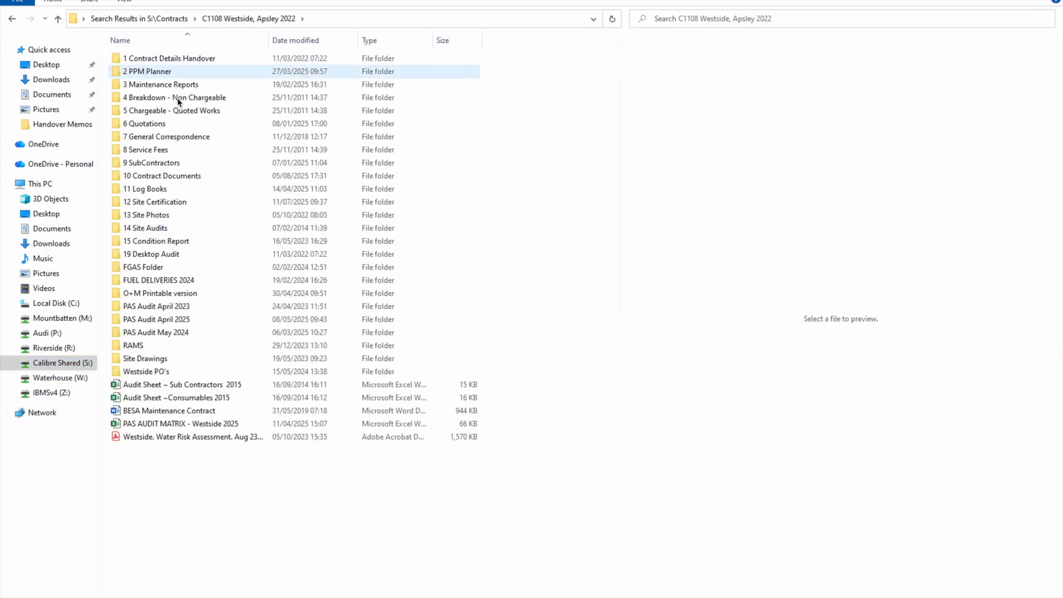
{"action": "double_click", "coordinate": [154, 162]}
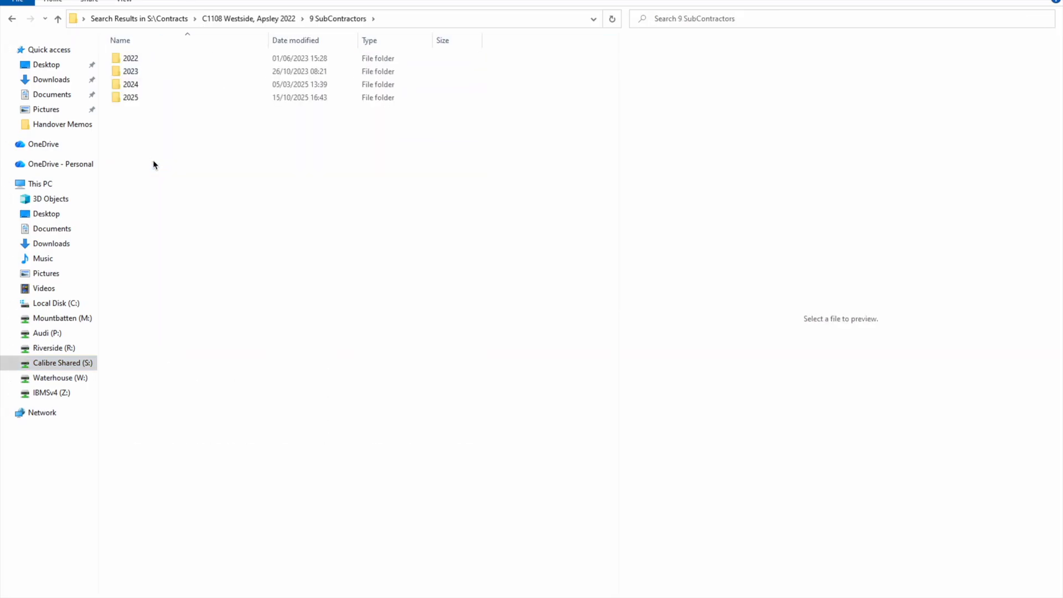
{"action": "double_click", "coordinate": [131, 97]}
{"action": "left_click", "coordinate": [133, 73]}
{"action": "double_click", "coordinate": [133, 72]}
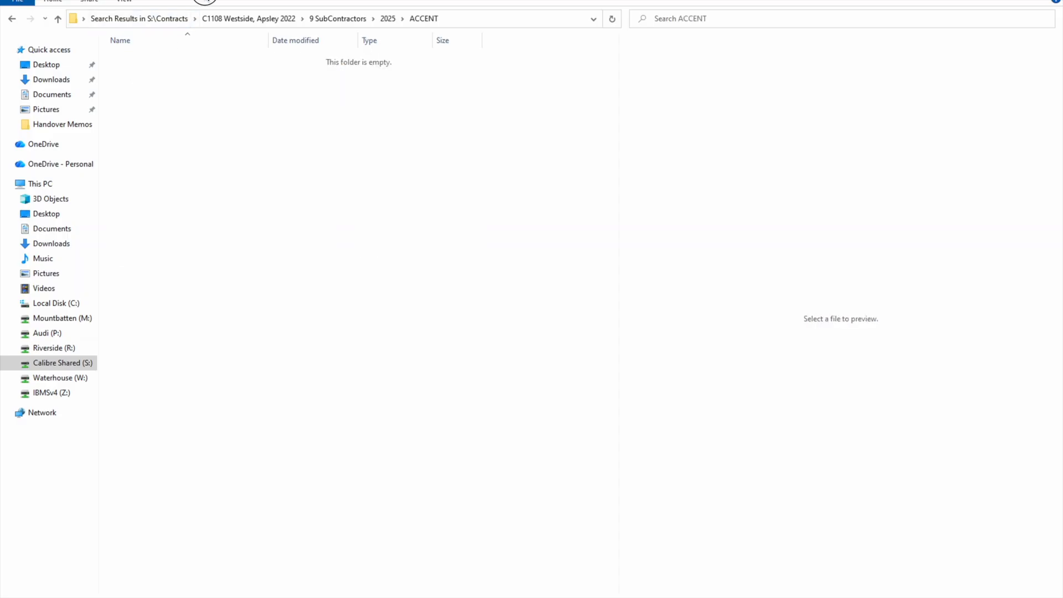
Step: Copy the renamed PDF from the desktop into the ACCENT folder
{"action": "left_click_drag", "start_coordinate": [299, 0], "coordinate": [528, 69]}
{"action": "left_click", "coordinate": [71, 130]}
{"action": "left_click_drag", "start_coordinate": [71, 130], "coordinate": [351, 176]}
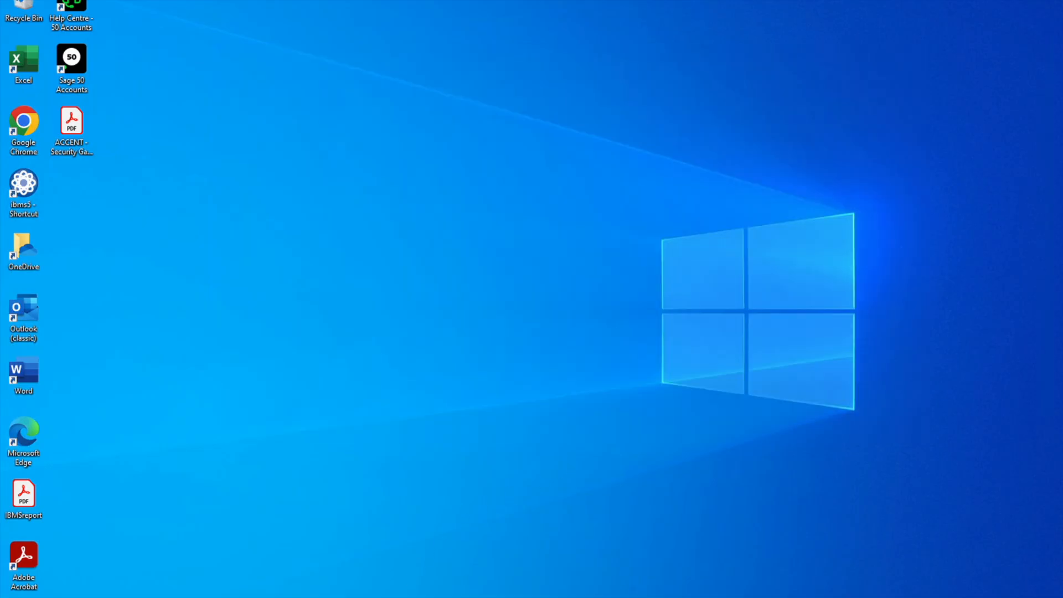
Step: Switch to IBMS and search the work orders for 263379
{"action": "left_click", "coordinate": [379, 597]}
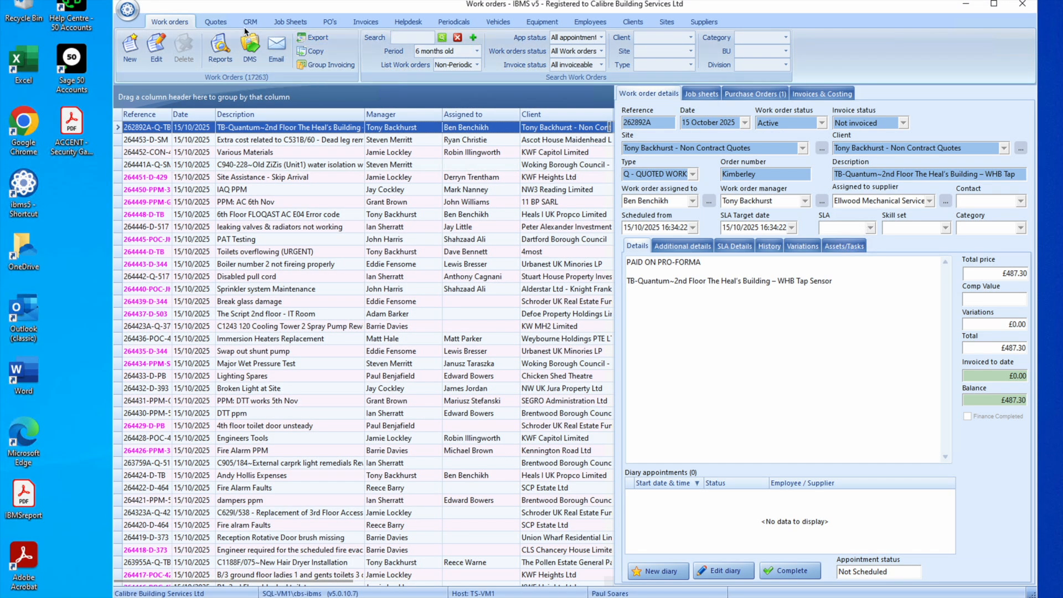
{"action": "left_click", "coordinate": [408, 37]}
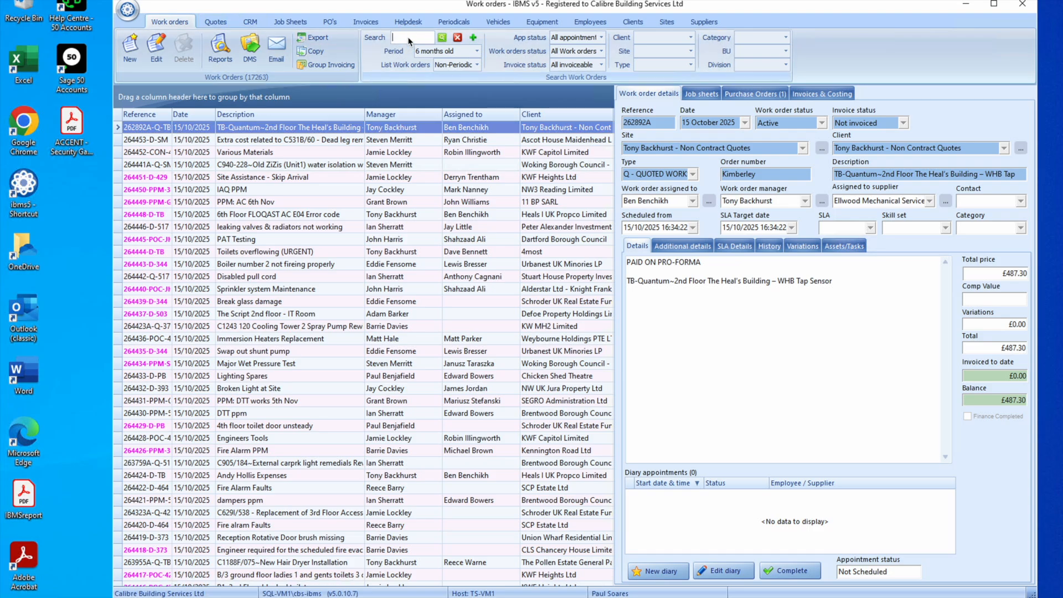
{"action": "type", "text": "263379"}
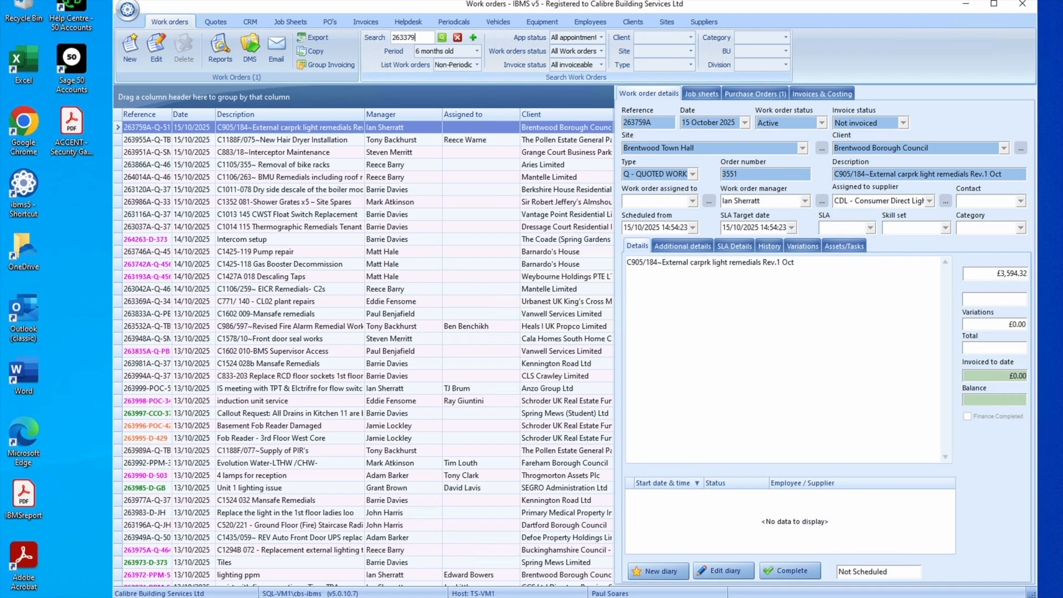
Step: Search the work orders for ac issue instead
{"action": "left_click_drag", "start_coordinate": [406, 40], "coordinate": [377, 38]}
{"action": "type", "text": "ac issue"}
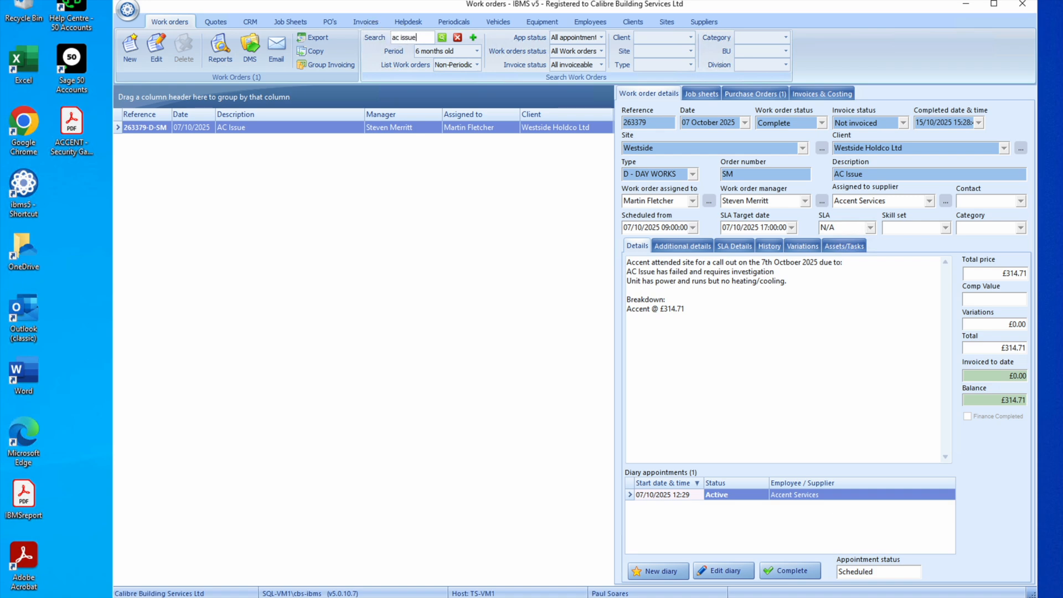
{"action": "key", "text": "Return"}
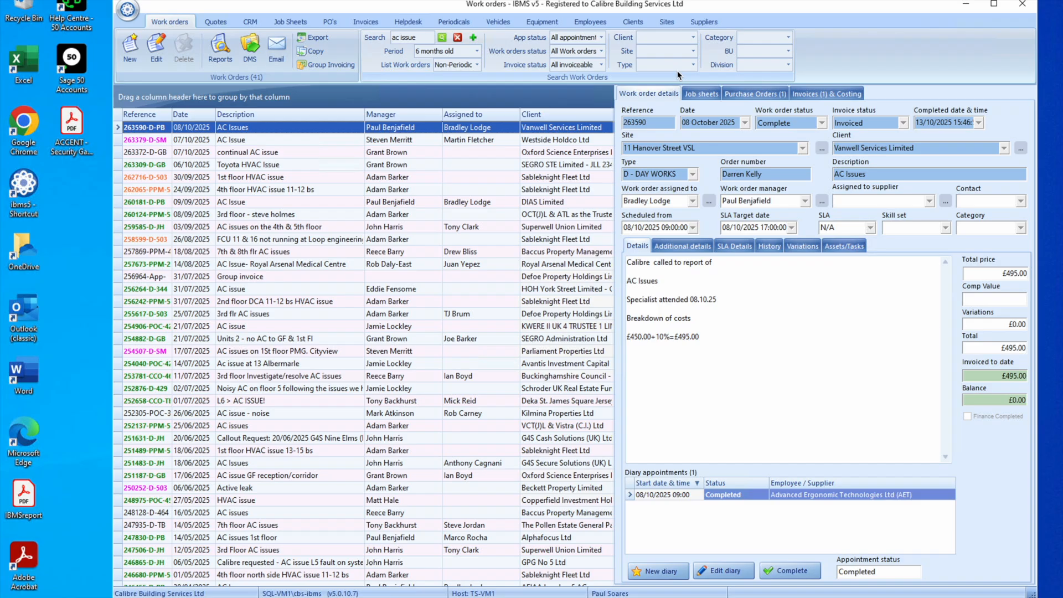
Step: Filter the work order list to the Westside site
{"action": "left_click", "coordinate": [653, 50]}
{"action": "type", "text": "we"}
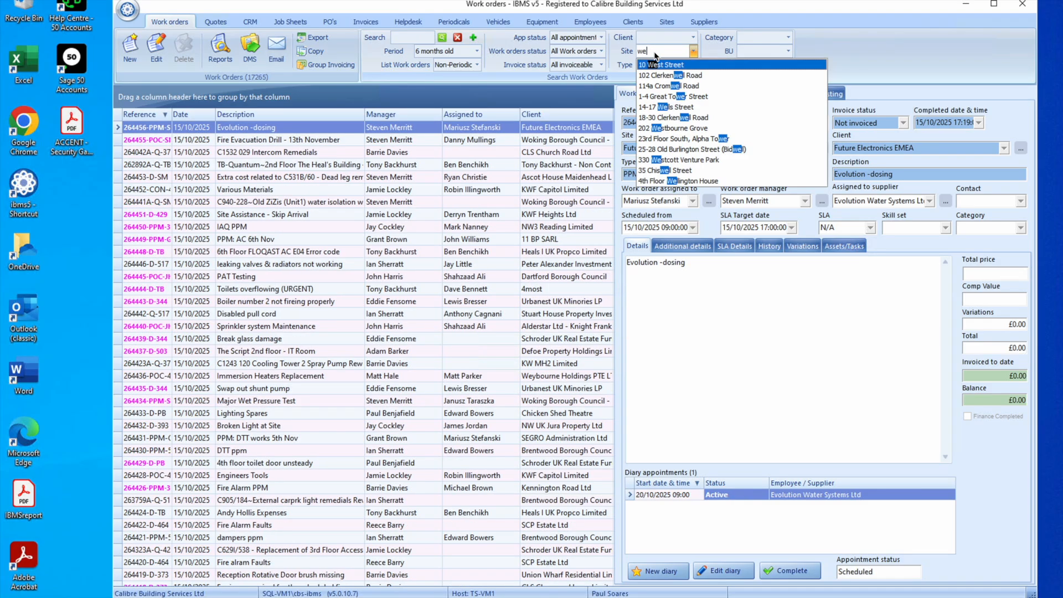
{"action": "type", "text": "stside"}
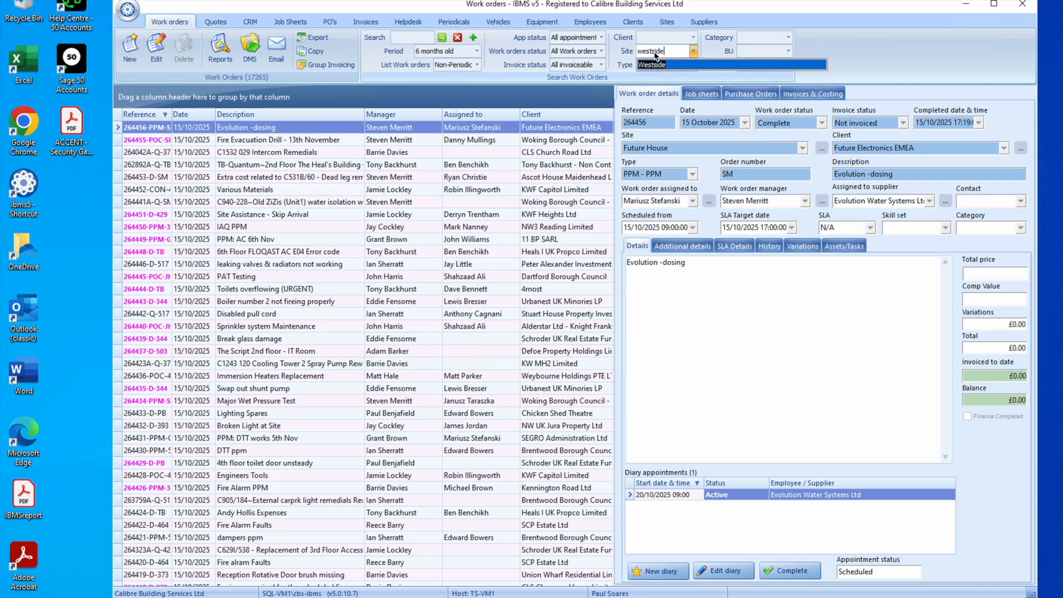
{"action": "left_click", "coordinate": [659, 64]}
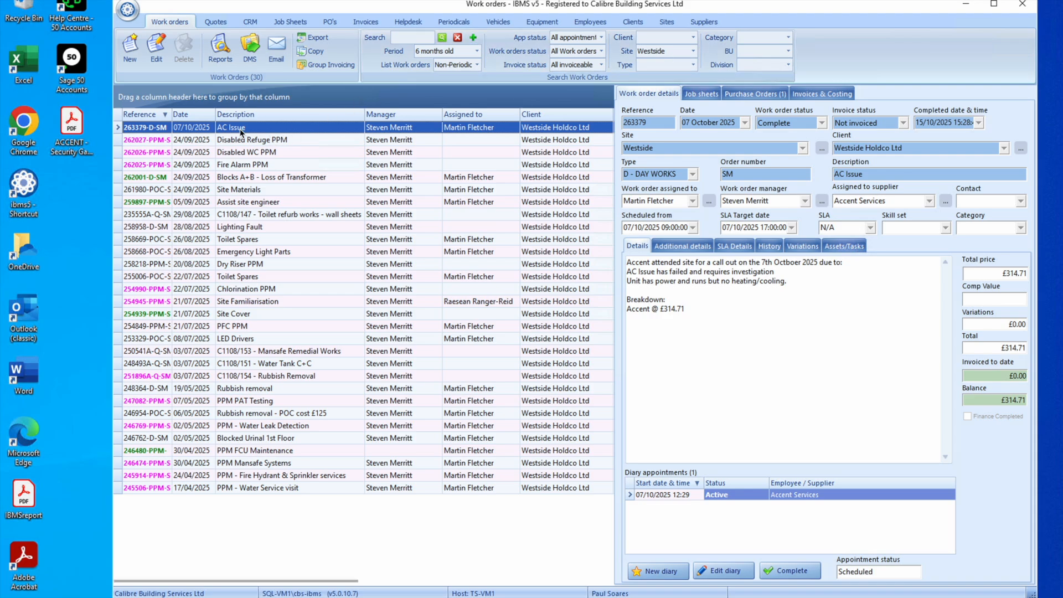
Step: Attach the desktop PDF to the AC Issue work order 263379 with the Job Sheet document template
{"action": "left_click_drag", "start_coordinate": [63, 131], "coordinate": [699, 334]}
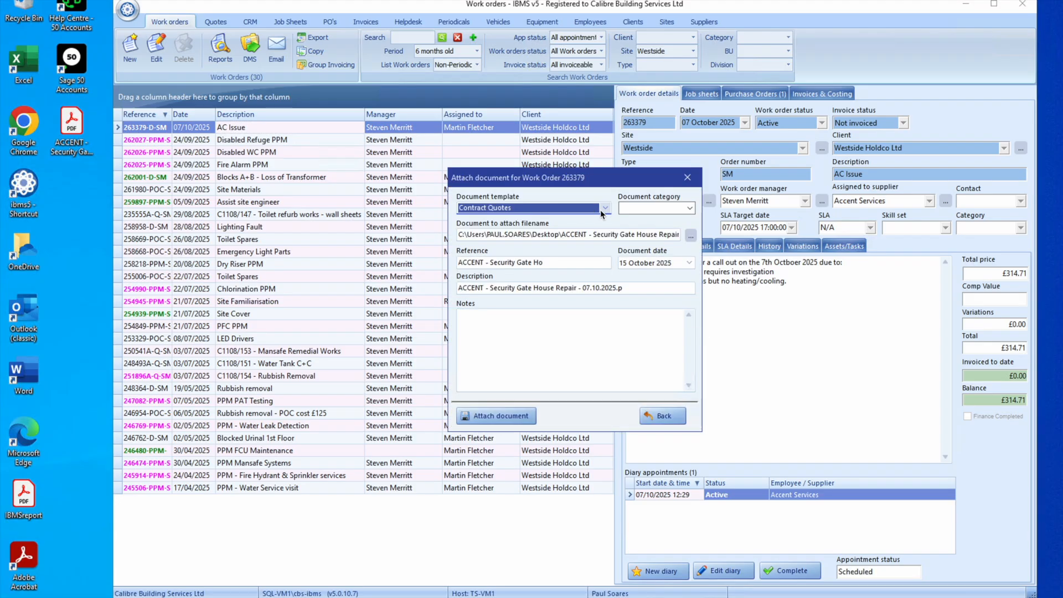
{"action": "left_click", "coordinate": [584, 210]}
{"action": "type", "text": "job Sheet"}
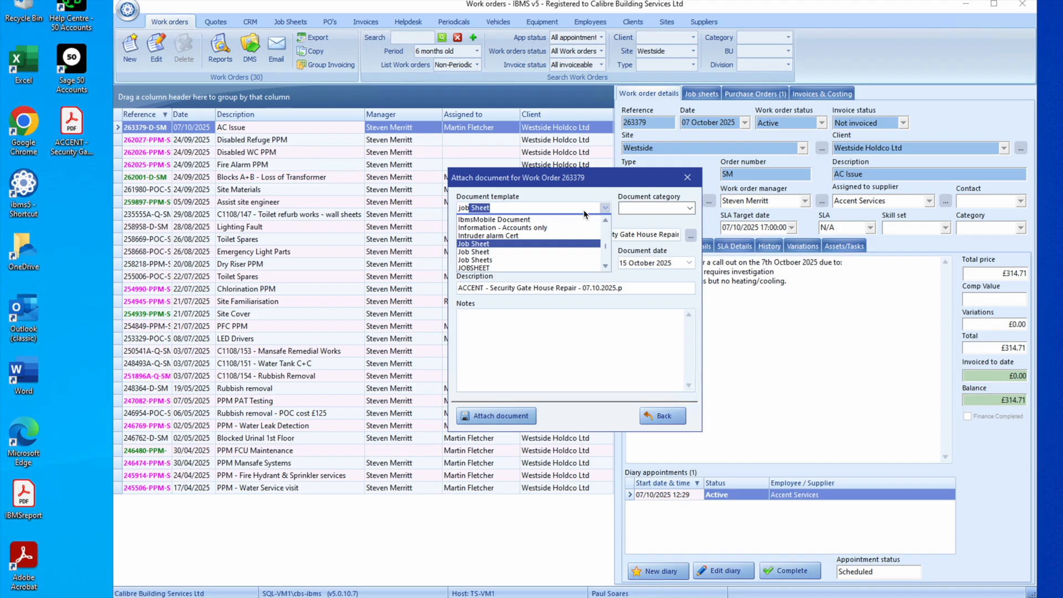
{"action": "left_click", "coordinate": [481, 246]}
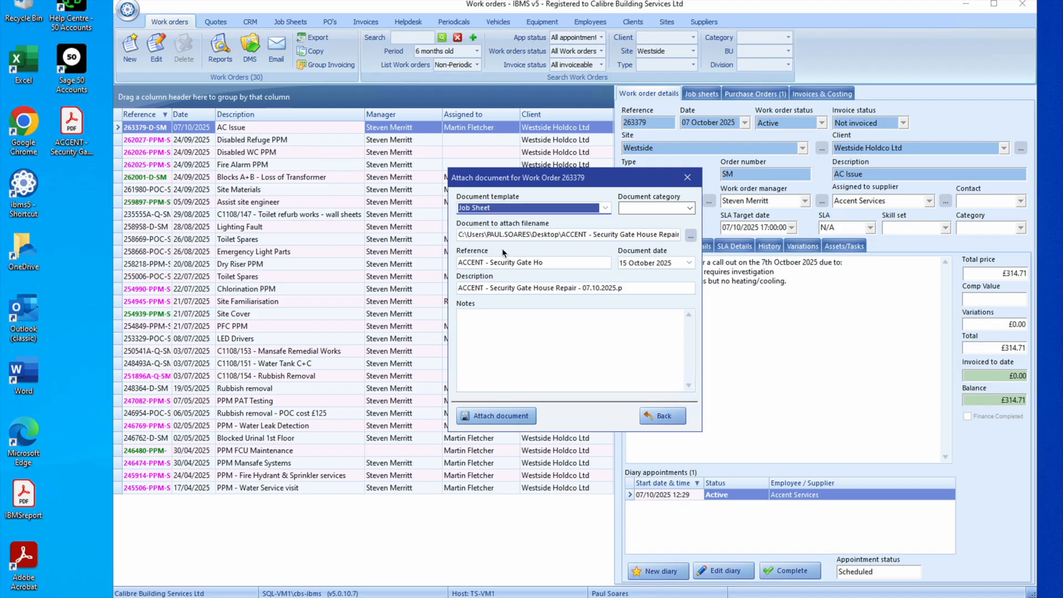
{"action": "left_click", "coordinate": [505, 416]}
{"action": "left_click", "coordinate": [530, 318]}
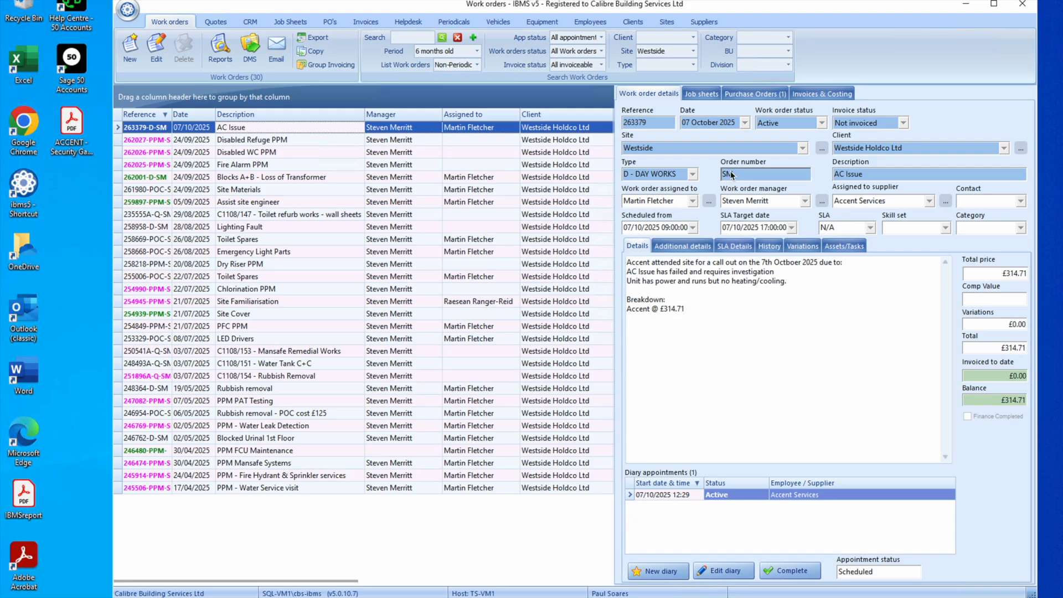
Step: Edit work order 263379, picking 07 October 2025 as its date and setting its status to Complete
{"action": "left_click", "coordinate": [157, 52]}
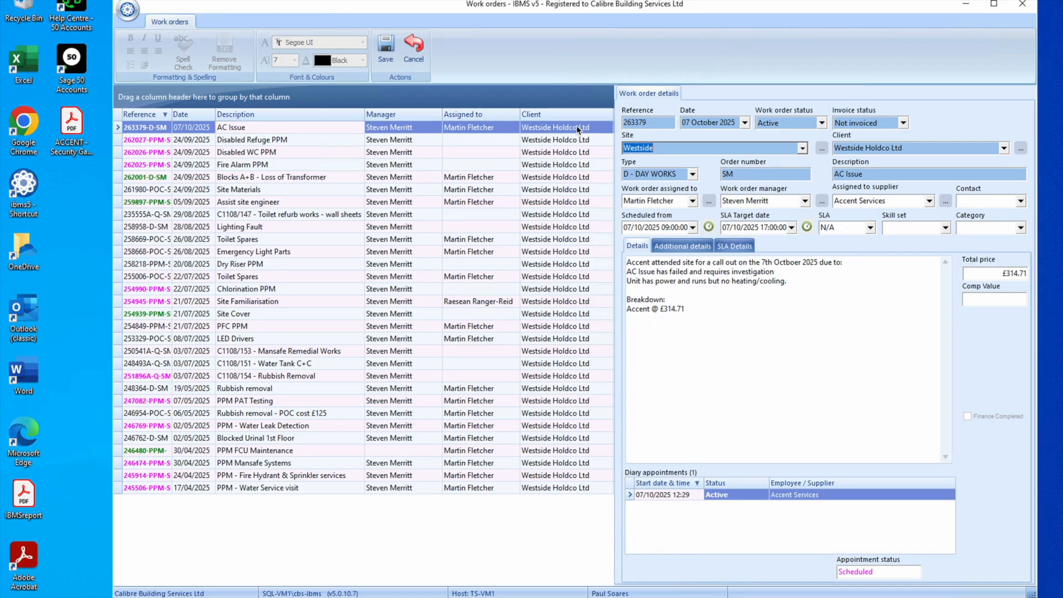
{"action": "left_click", "coordinate": [745, 122]}
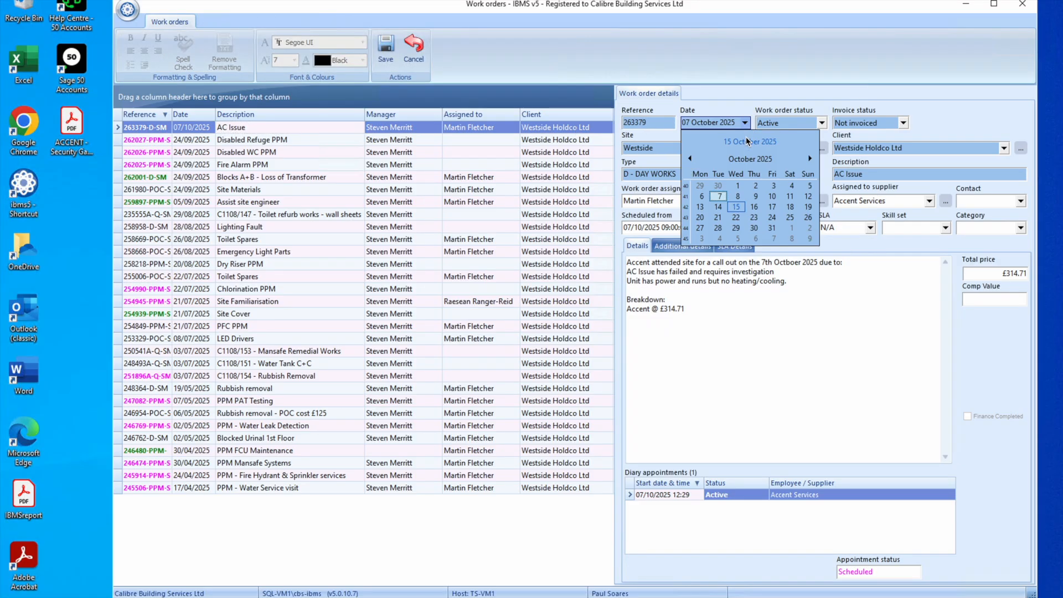
{"action": "left_click", "coordinate": [718, 196]}
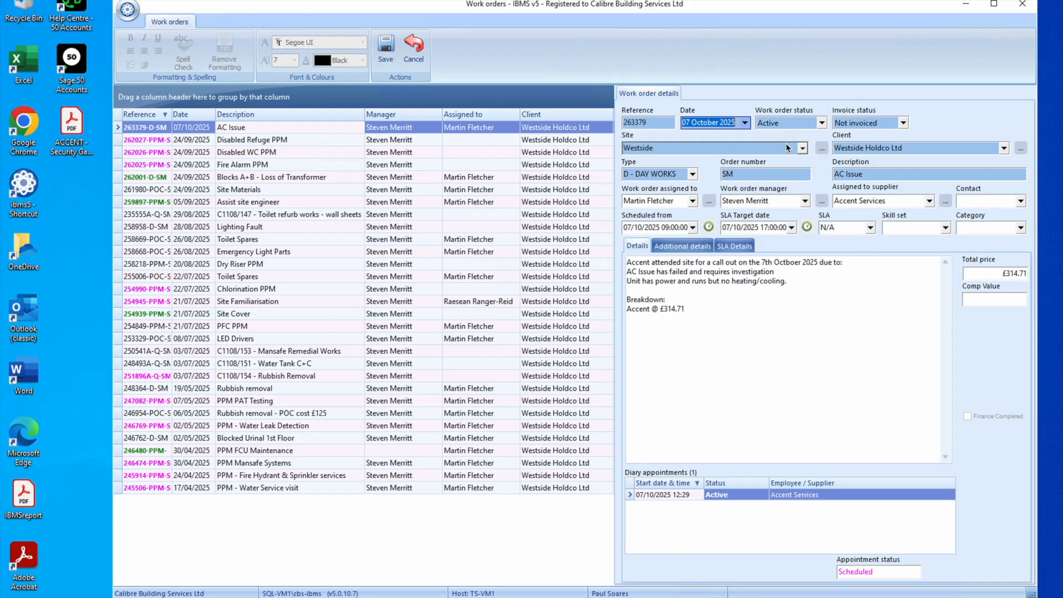
{"action": "left_click", "coordinate": [812, 128]}
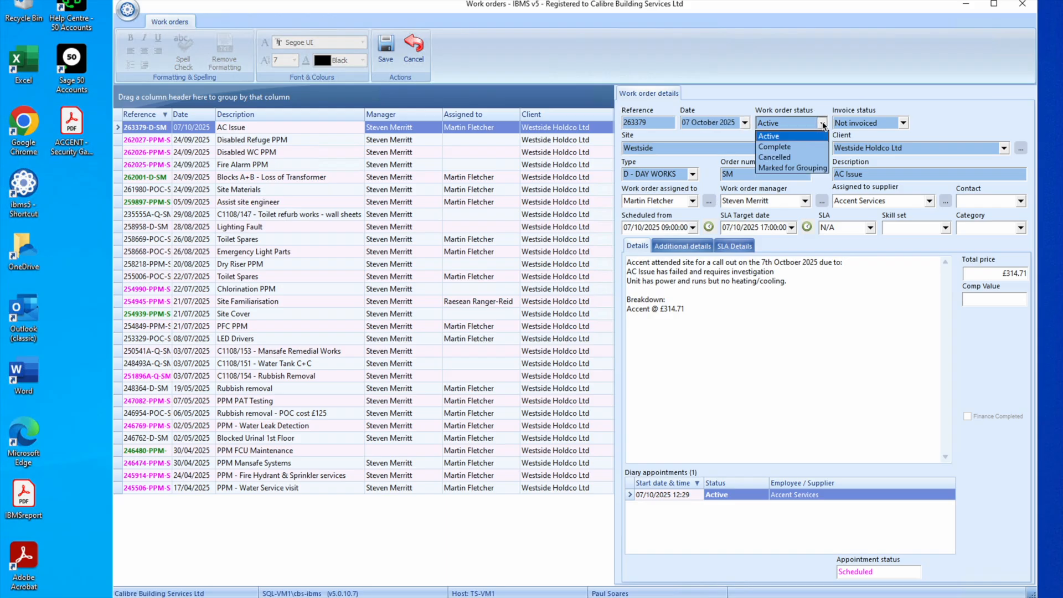
{"action": "left_click", "coordinate": [790, 149]}
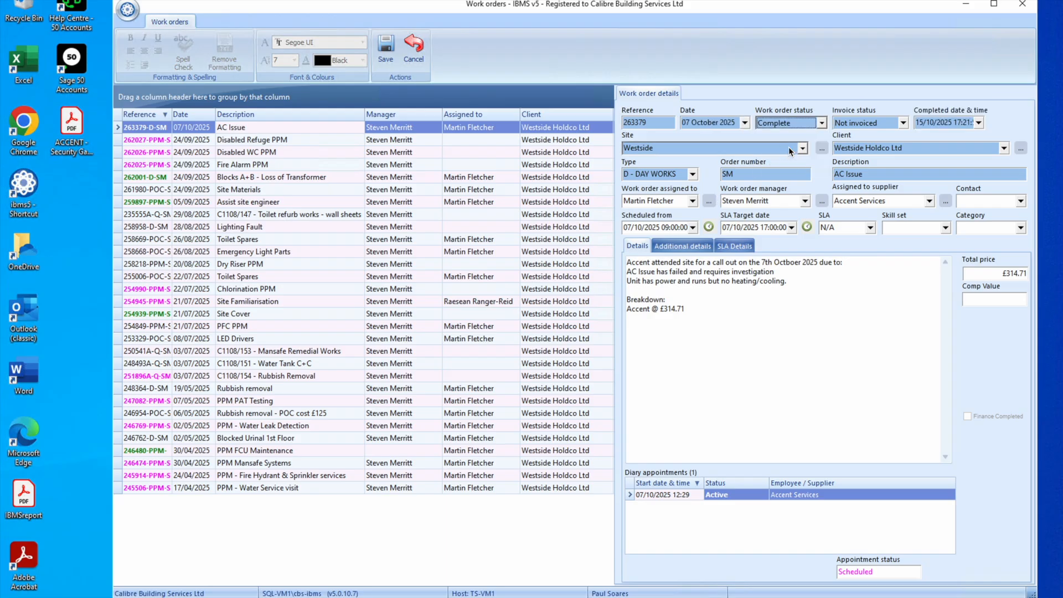
Step: Set the completed date and time to 07/10/2025 12:21:58
{"action": "left_click", "coordinate": [977, 122]}
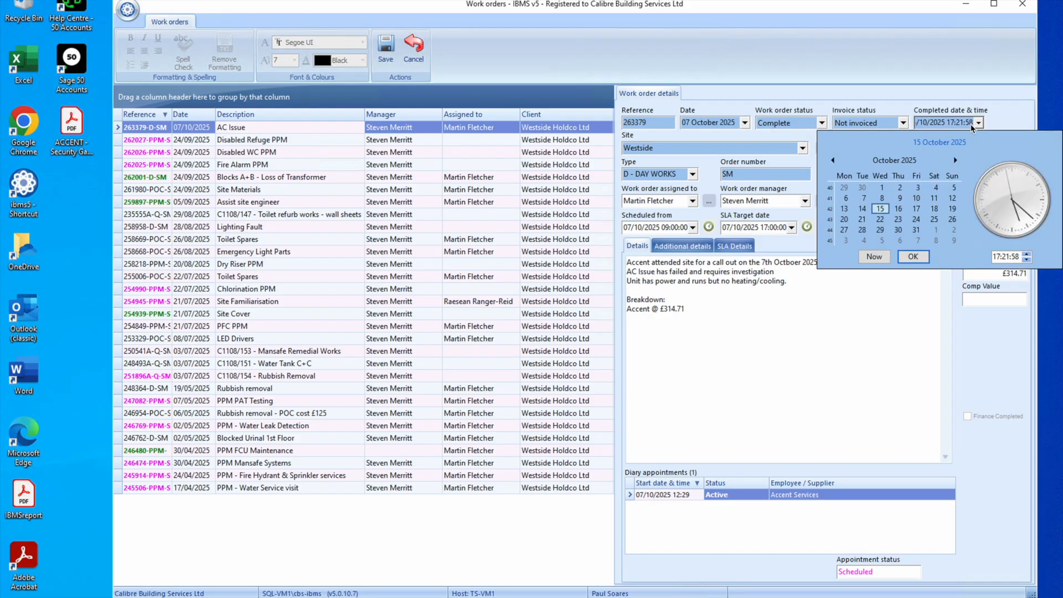
{"action": "left_click", "coordinate": [867, 199]}
{"action": "left_click", "coordinate": [997, 257]}
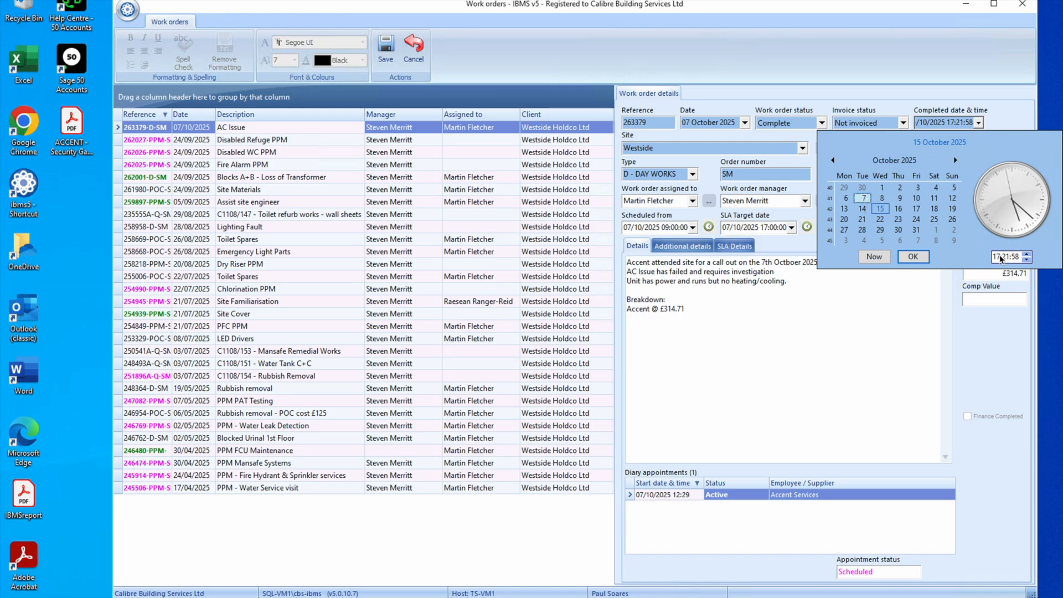
{"action": "type", "text": "2"}
{"action": "left_click", "coordinate": [912, 257]}
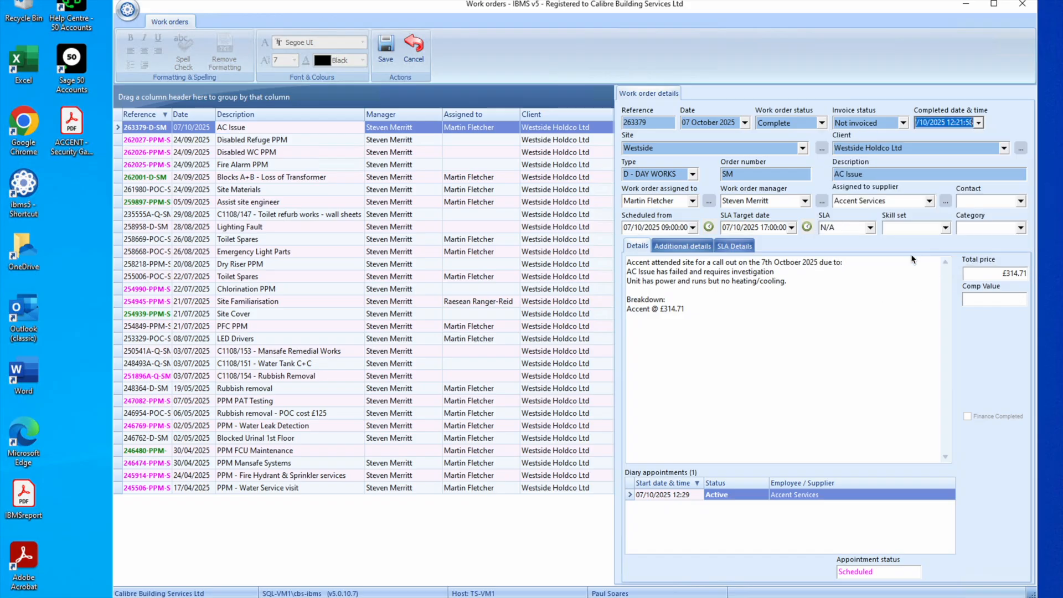
Step: Save the changes to work order 263379
{"action": "left_click", "coordinate": [383, 49]}
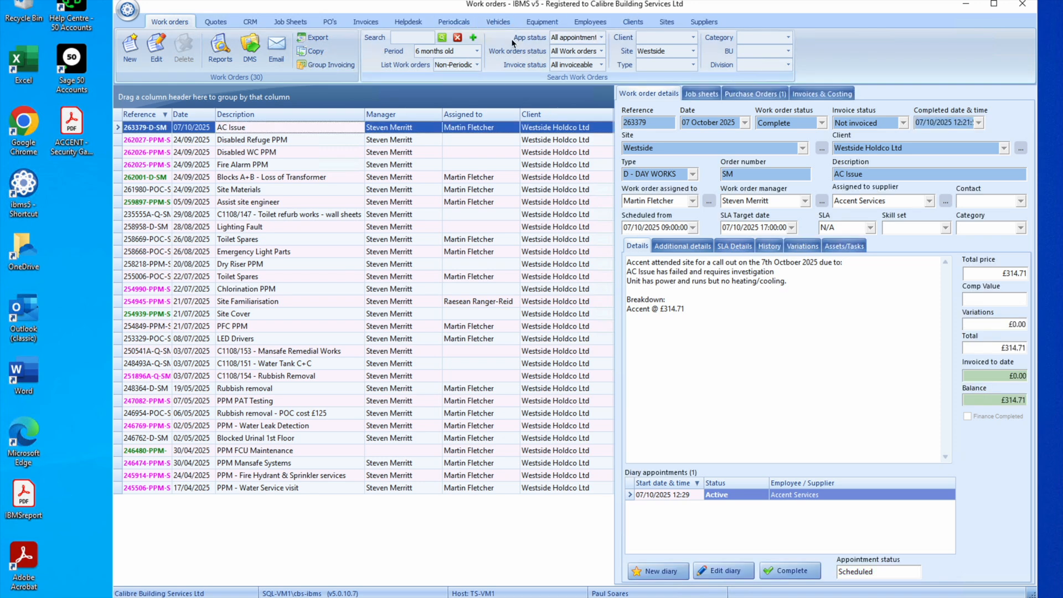
Step: Find the Westside site and attach the desktop ACCENT security gate PDF to its documents with the Job Sheet template
{"action": "left_click", "coordinate": [668, 25]}
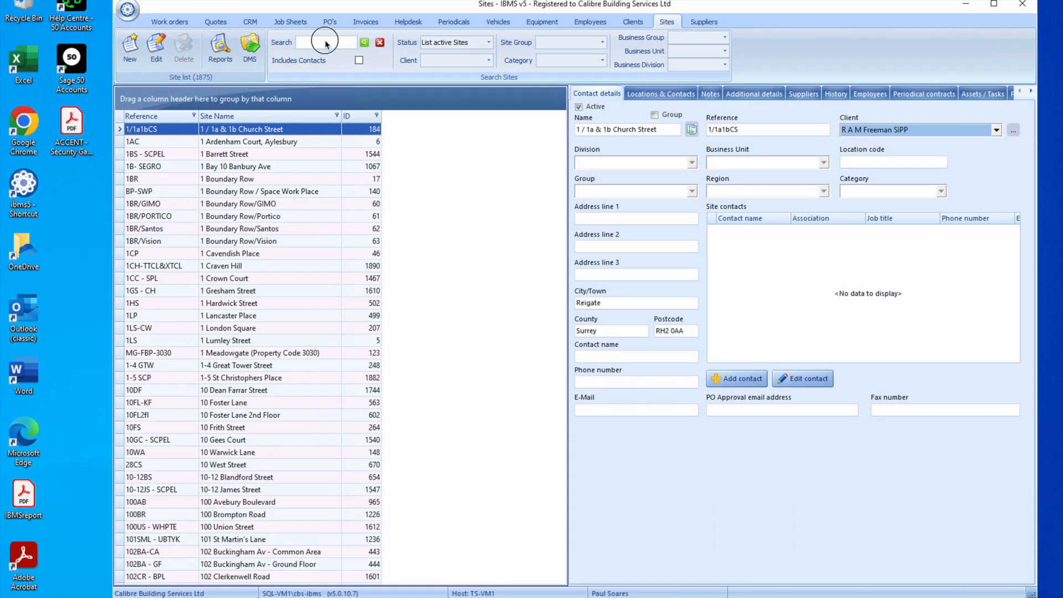
{"action": "left_click", "coordinate": [326, 43]}
{"action": "type", "text": "westside"}
{"action": "key", "text": "Return"}
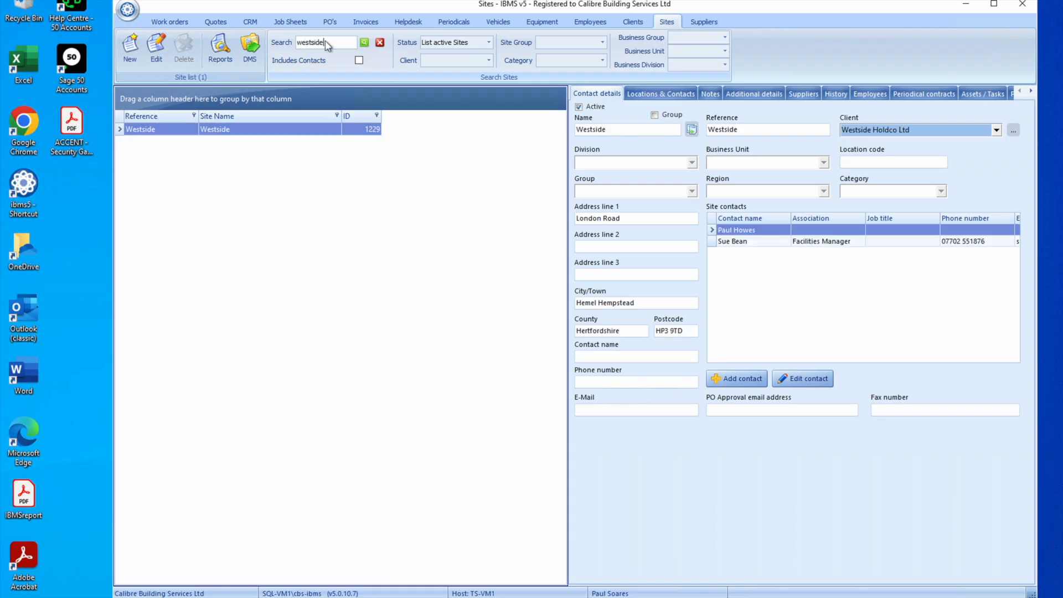
{"action": "left_click", "coordinate": [249, 44]}
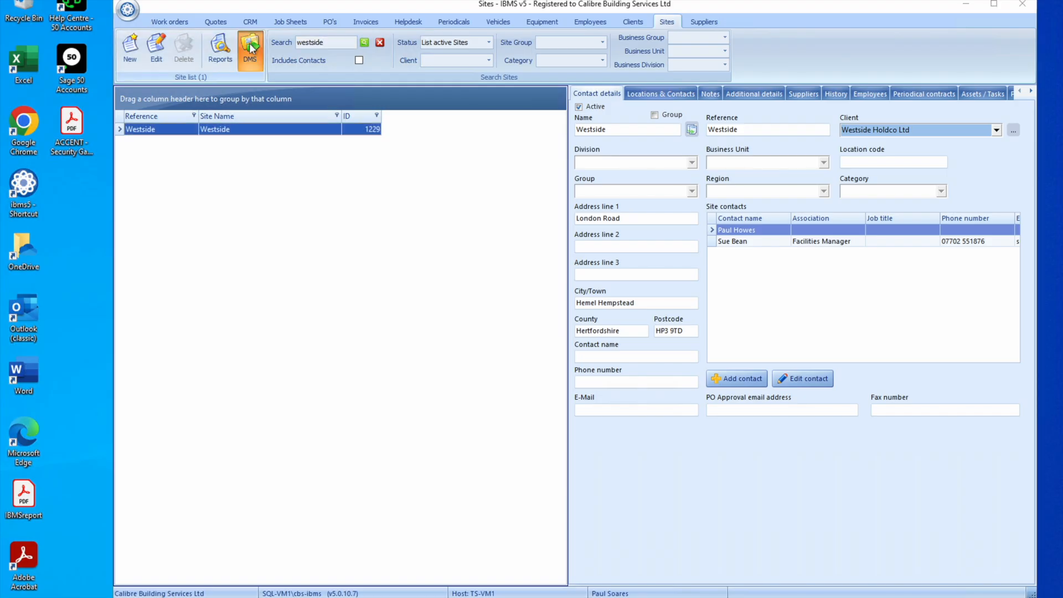
{"action": "left_click_drag", "start_coordinate": [64, 133], "coordinate": [312, 200]}
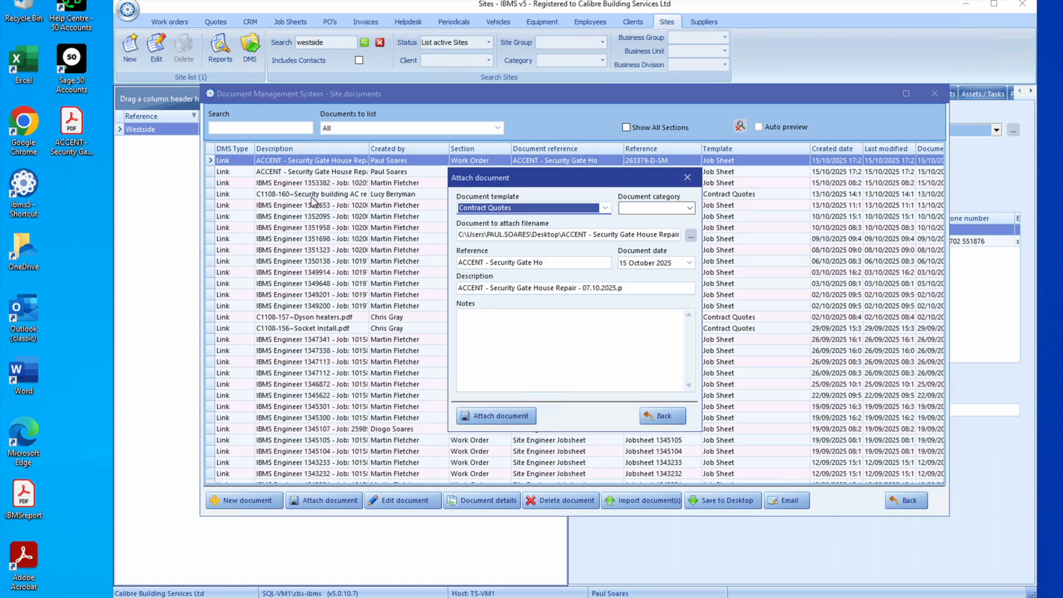
{"action": "left_click", "coordinate": [585, 209]}
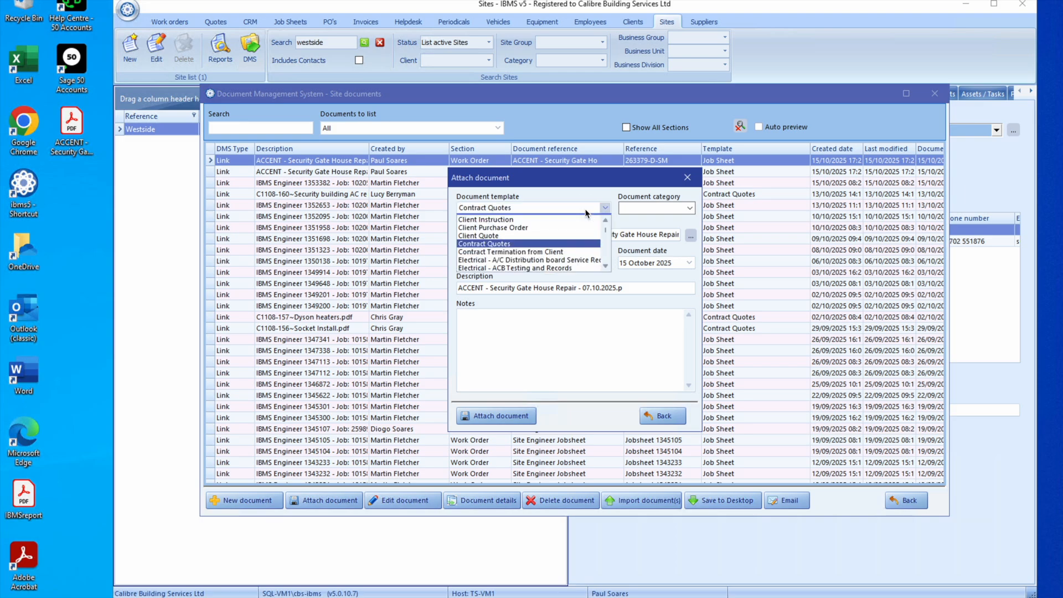
{"action": "type", "text": "job Sheet"}
{"action": "key", "text": "Return"}
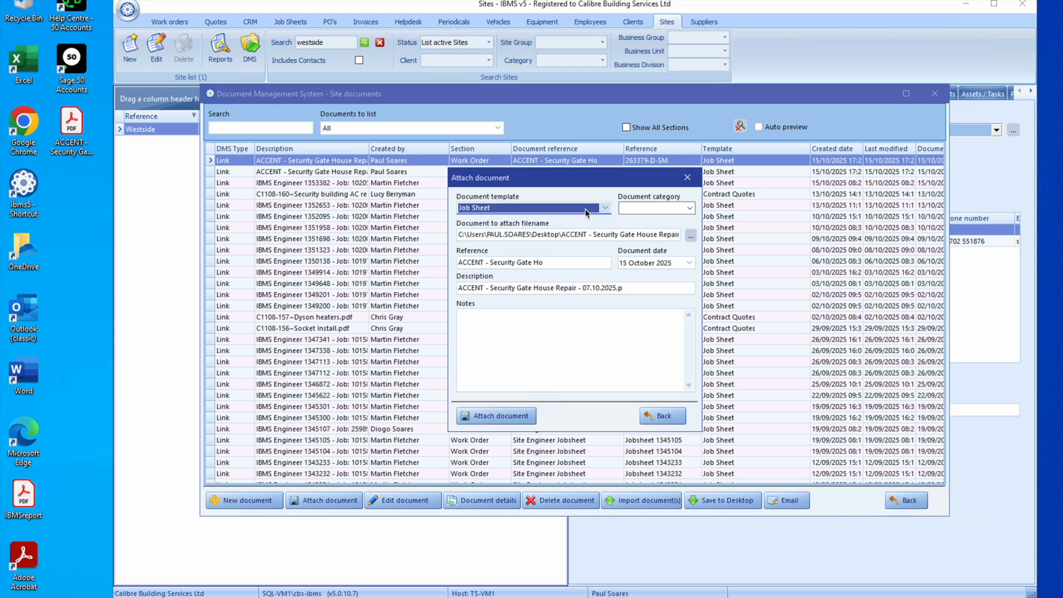
{"action": "left_click", "coordinate": [514, 420]}
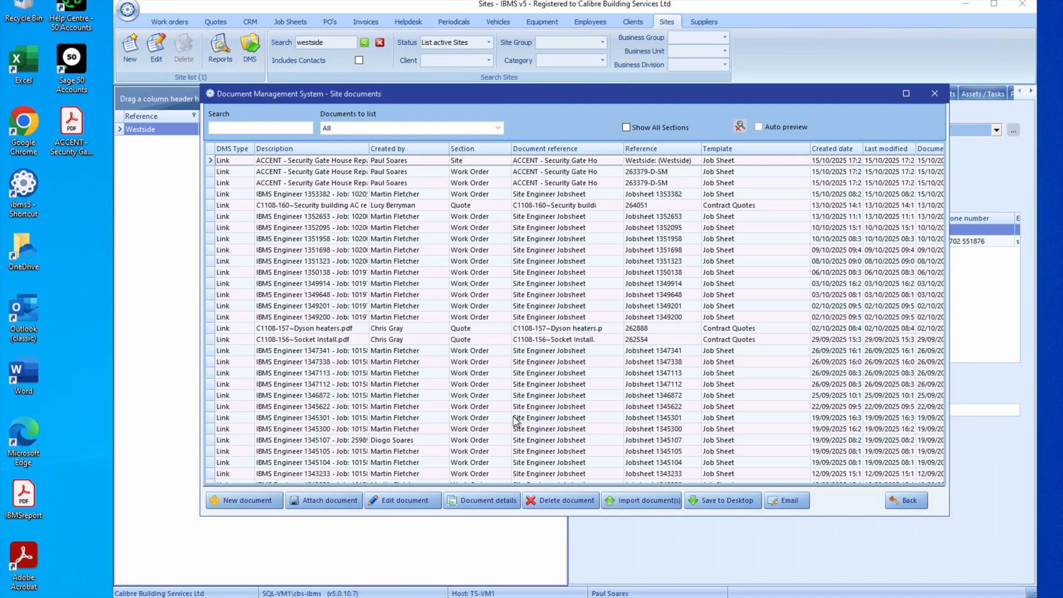